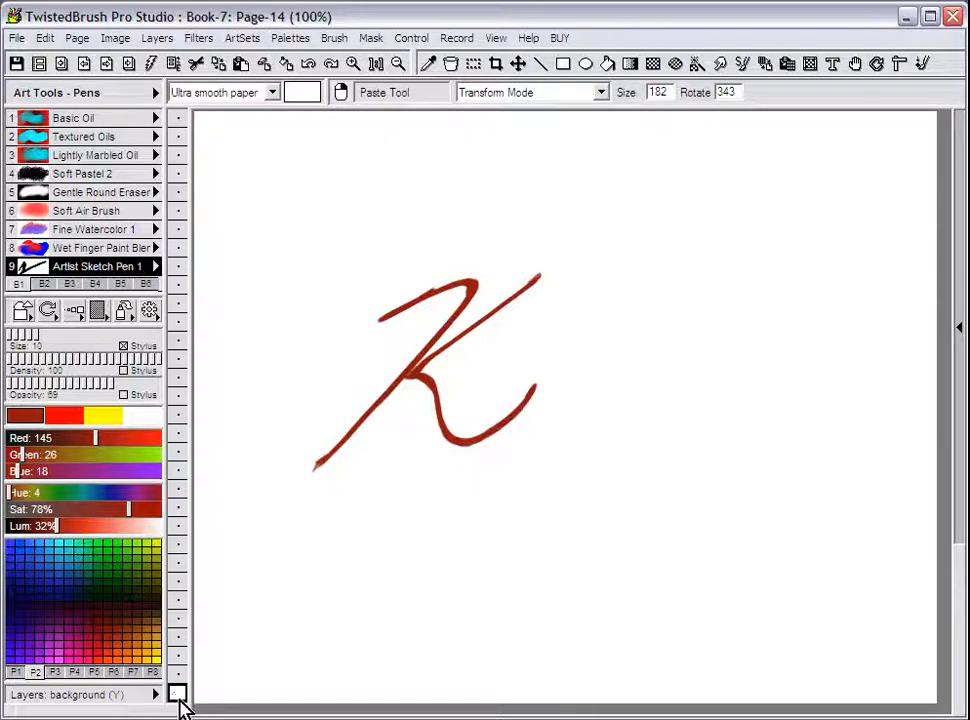
# Copy the red K and paste smaller rotated copies beside it in Transform Mode, about size 193 at 332 and size 162 at 334.
pyautogui.click(766, 65)
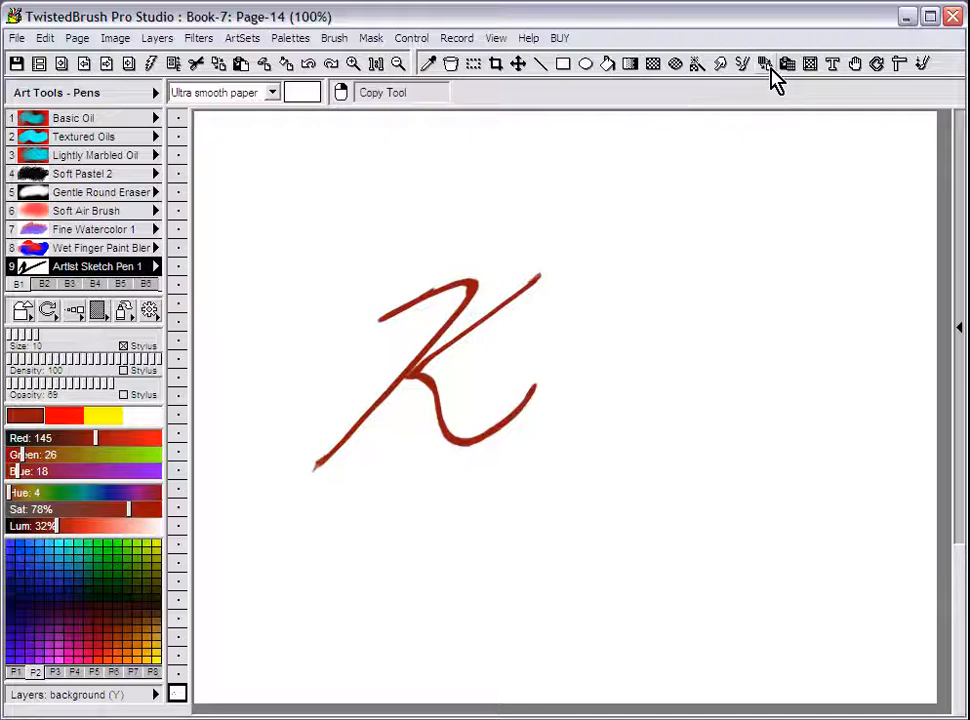
pyautogui.moveTo(303, 253); pyautogui.dragTo(564, 489)
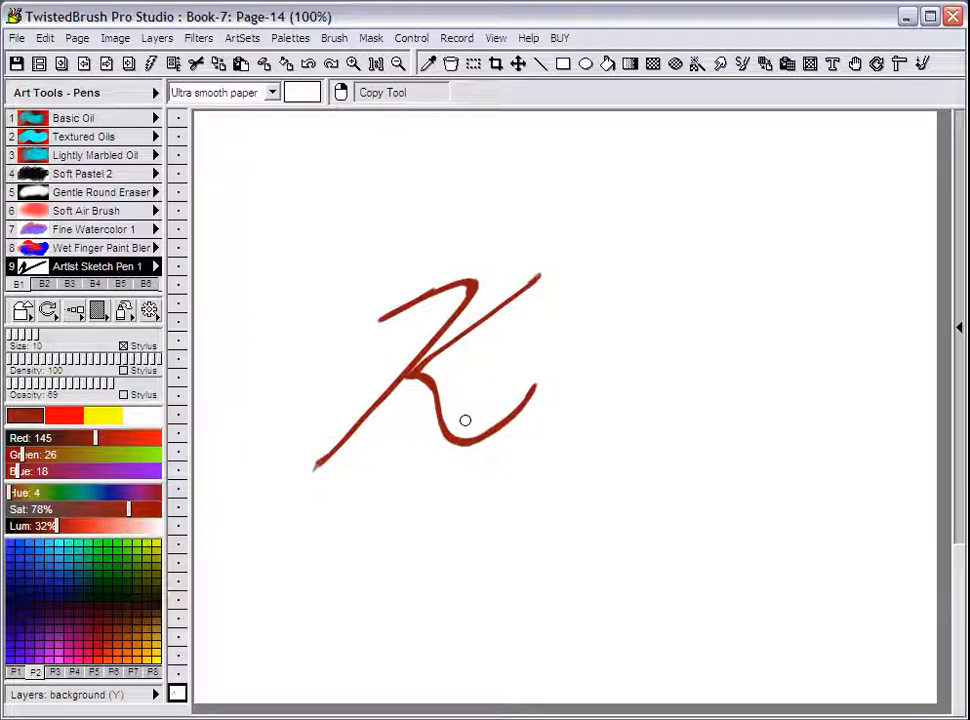
pyautogui.click(790, 70)
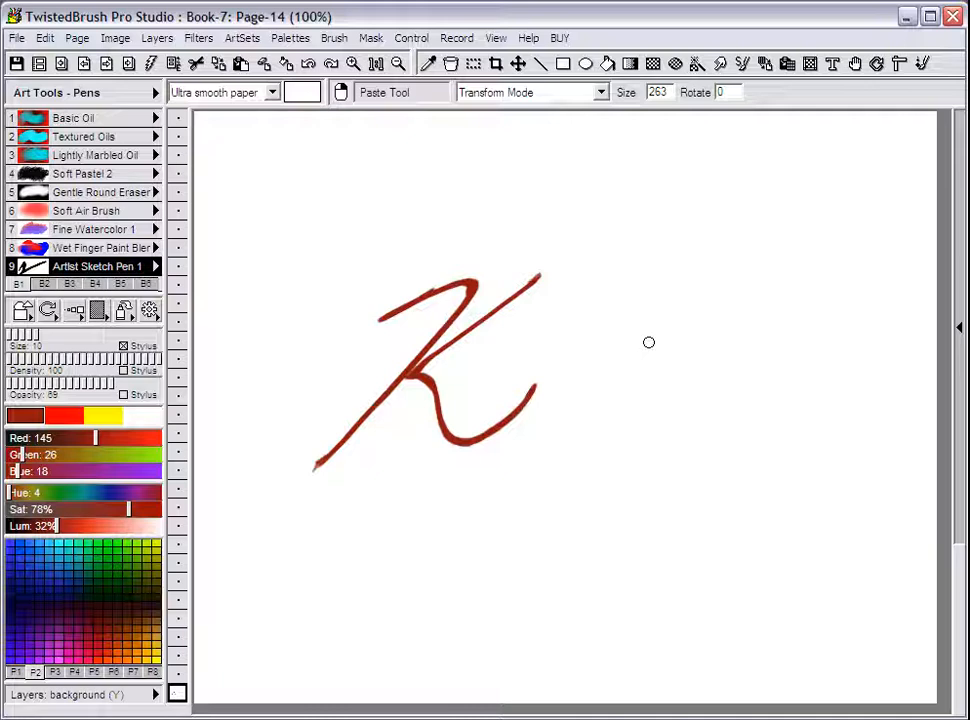
pyautogui.moveTo(648, 351); pyautogui.dragTo(734, 253)
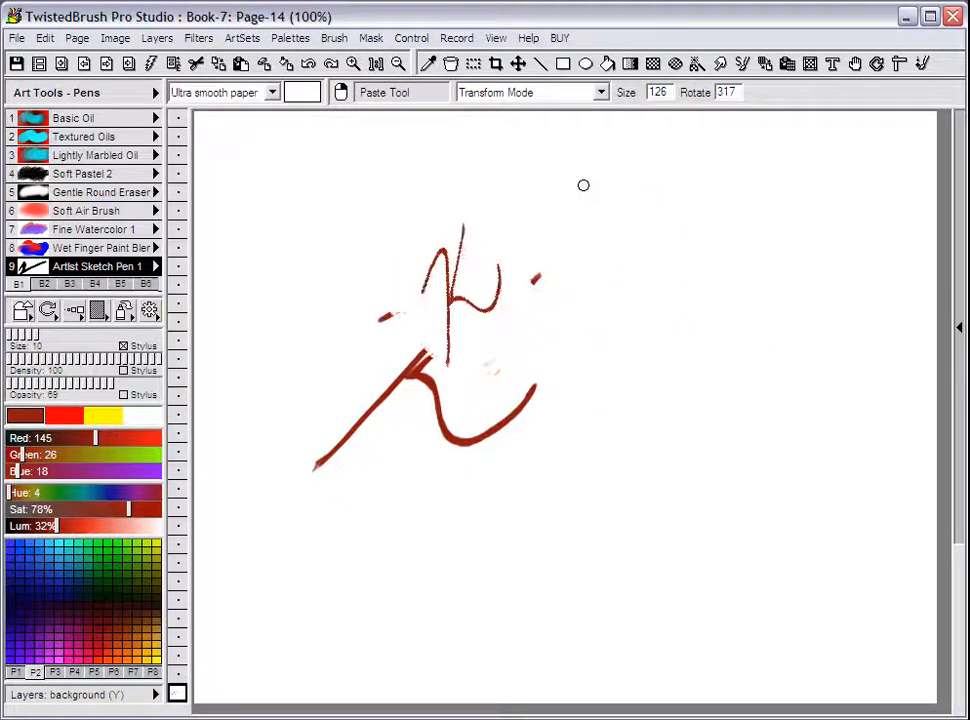
pyautogui.moveTo(624, 210); pyautogui.dragTo(693, 226)
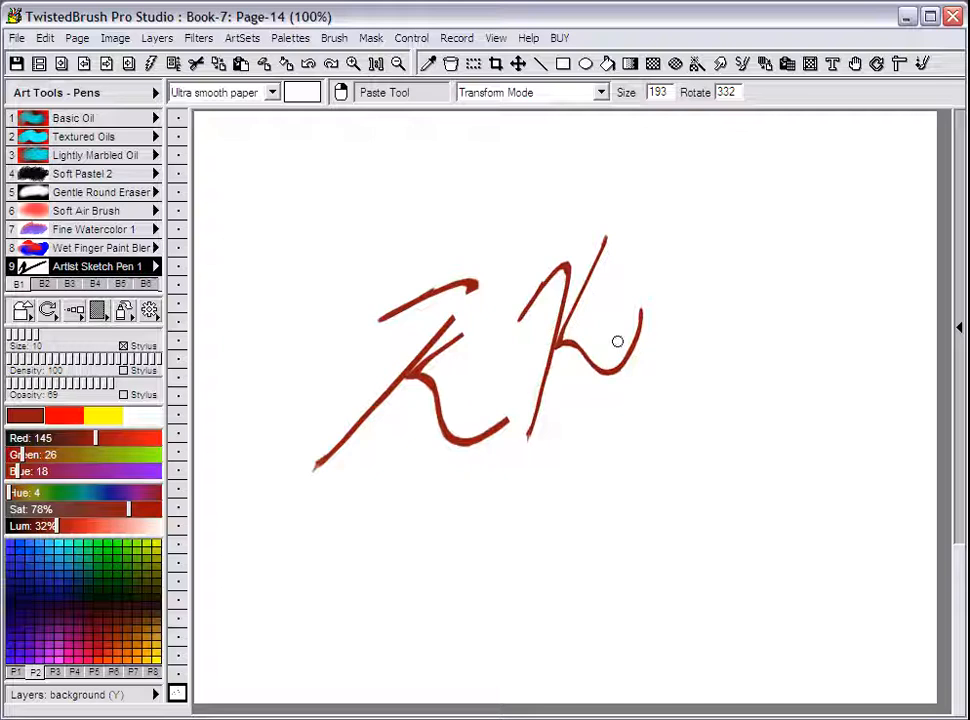
pyautogui.moveTo(706, 344); pyautogui.dragTo(856, 196)
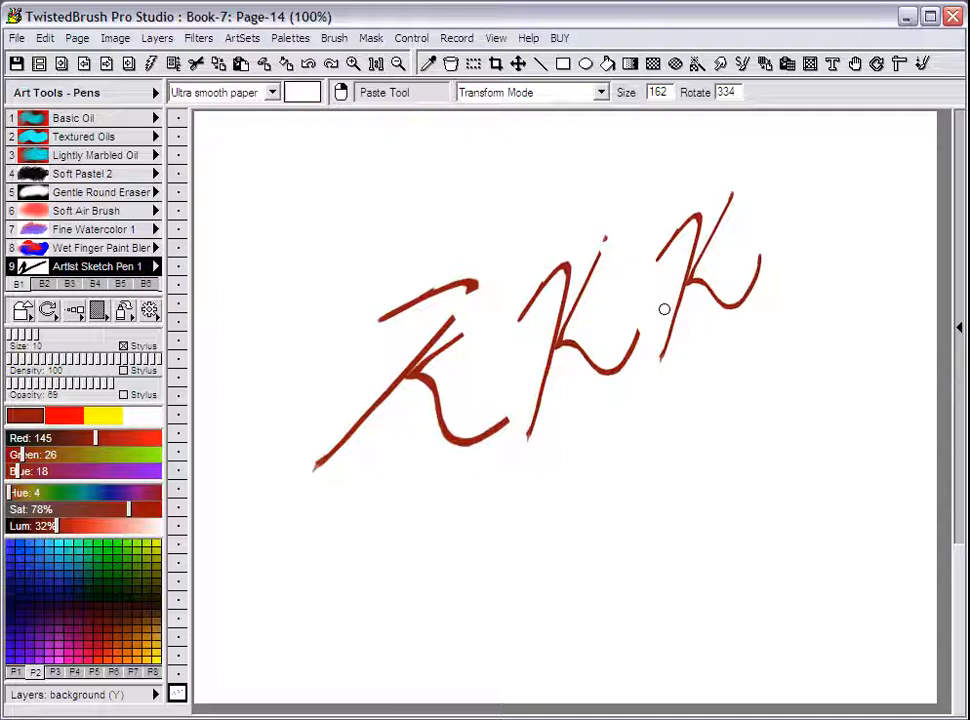
# Switch the Paste Tool to Stamp Mode and stamp seven size 162 copies of the red K around the canvas.
pyautogui.click(601, 92)
pyautogui.click(546, 129)
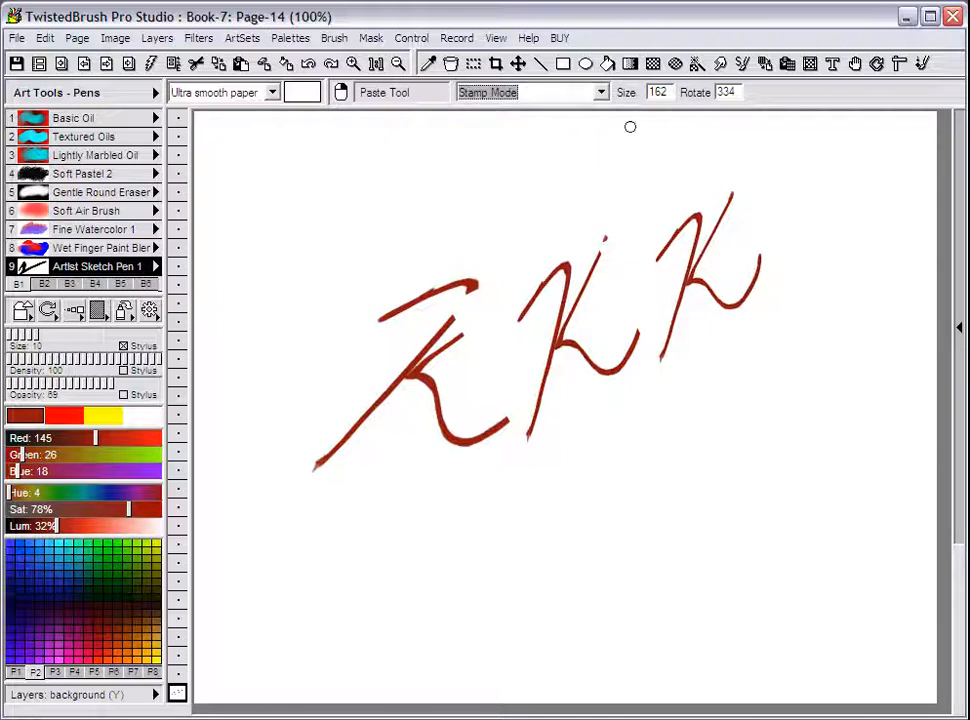
pyautogui.moveTo(614, 408); pyautogui.dragTo(752, 386)
pyautogui.click(614, 505)
pyautogui.click(452, 537)
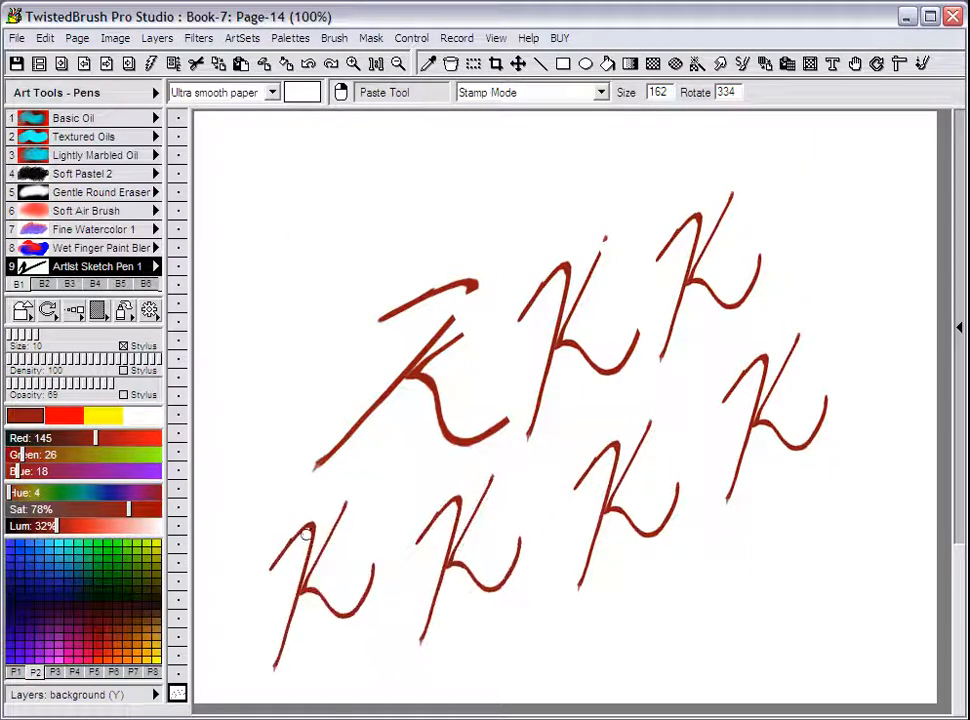
pyautogui.click(266, 232)
pyautogui.click(378, 200)
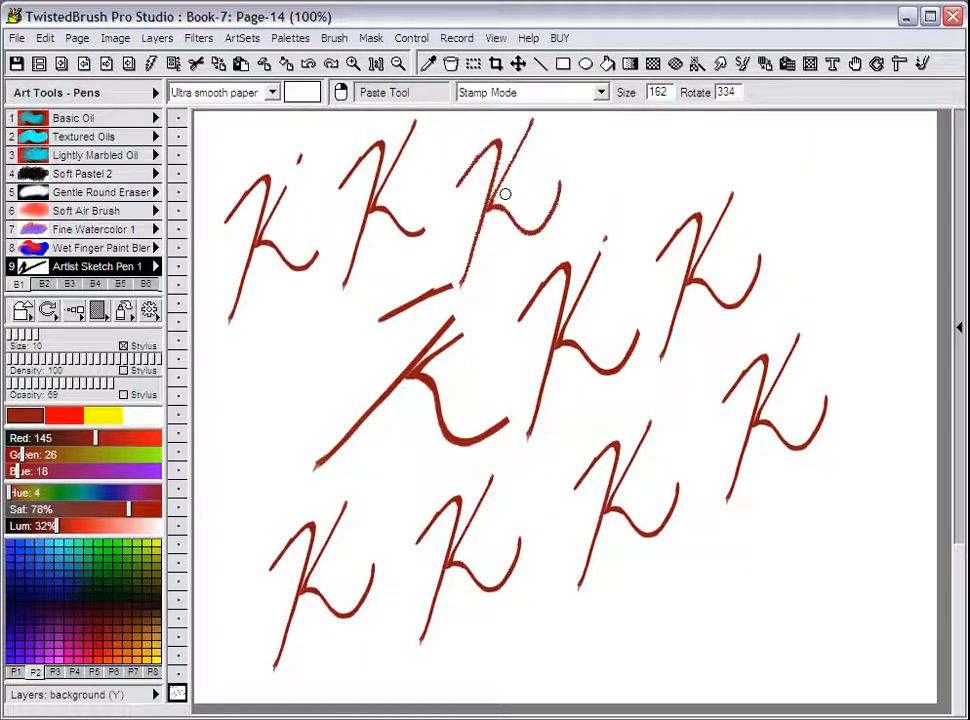
pyautogui.click(503, 187)
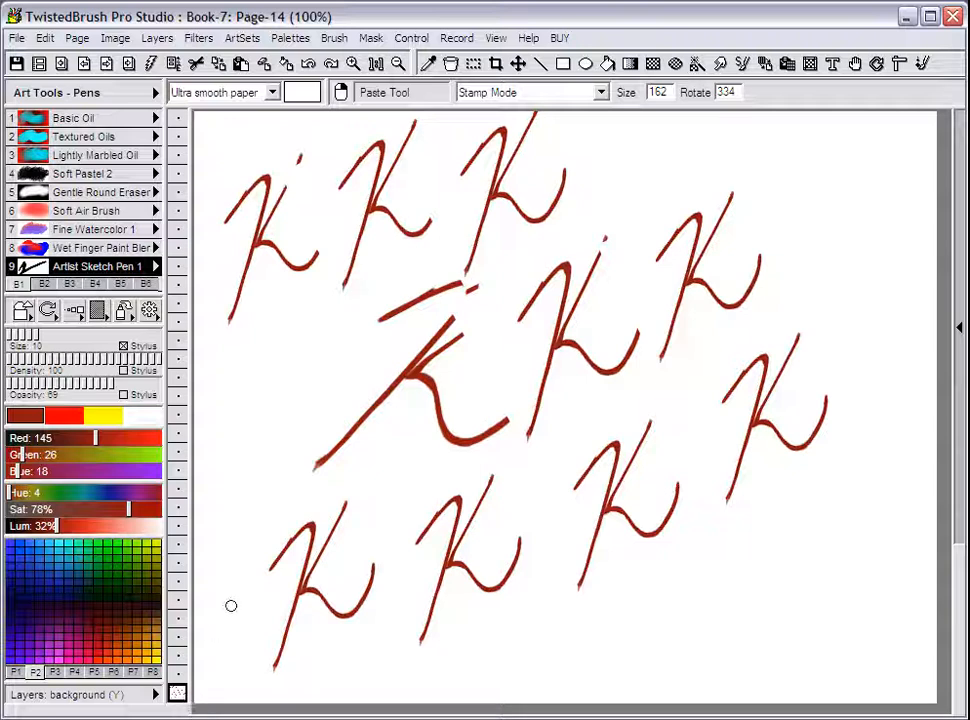
# On layer 3, draw a near-black letter K with luminance 1% over the large red K.
pyautogui.click(180, 657)
pyautogui.moveTo(32, 637); pyautogui.dragTo(28, 613)
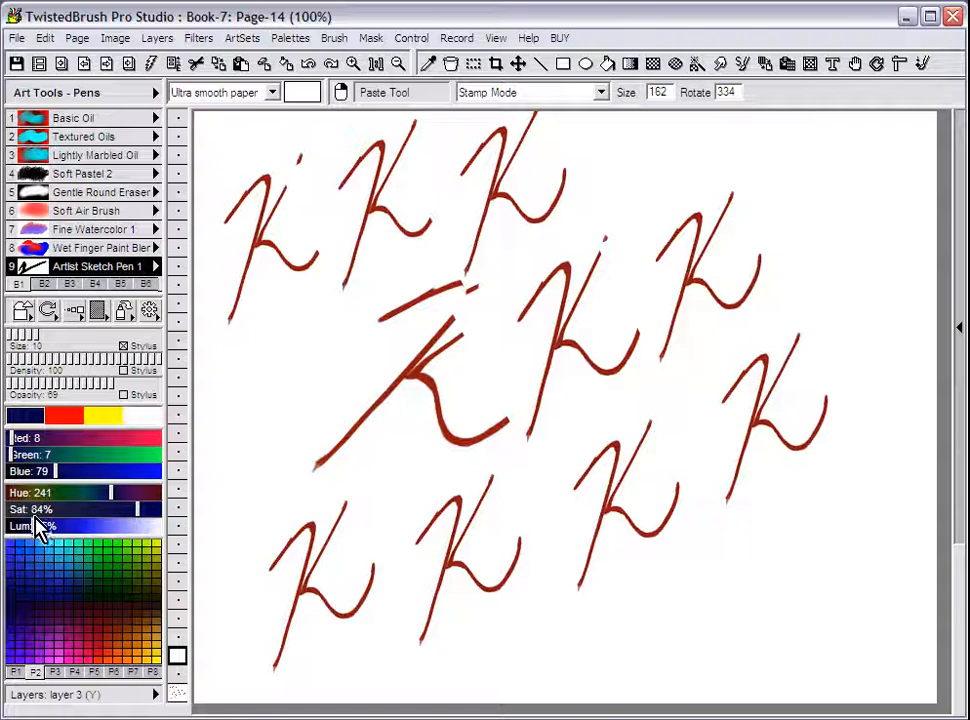
pyautogui.moveTo(40, 528); pyautogui.dragTo(12, 535)
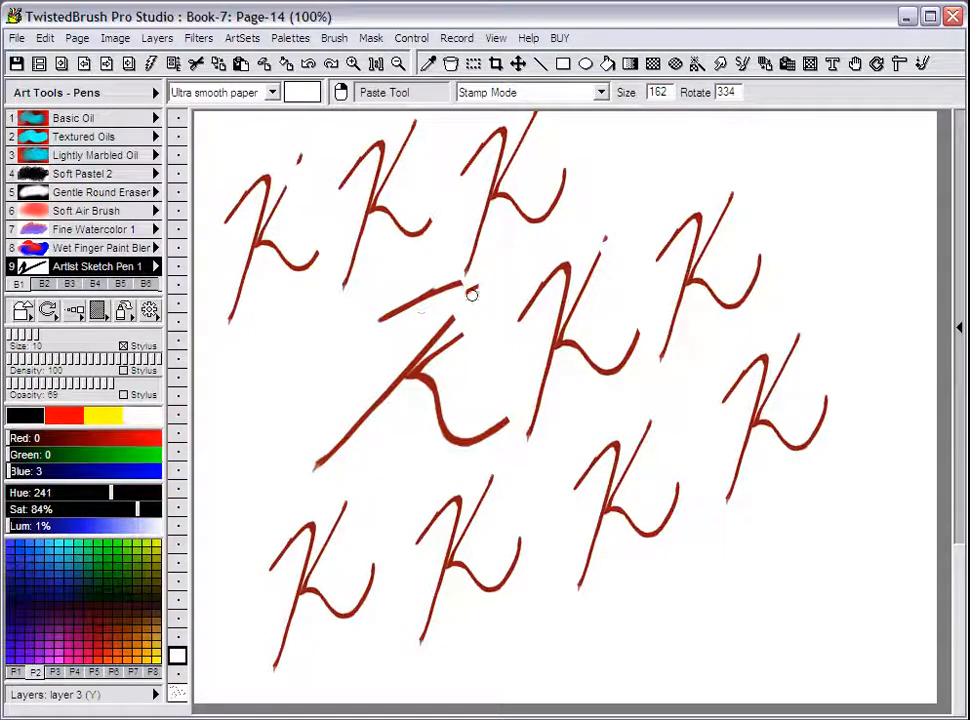
pyautogui.moveTo(421, 283)
pyautogui.mouseDown()
pyautogui.moveTo(371, 311)
pyautogui.moveTo(449, 313)
pyautogui.moveTo(457, 304)
pyautogui.moveTo(500, 432)
pyautogui.mouseUp()
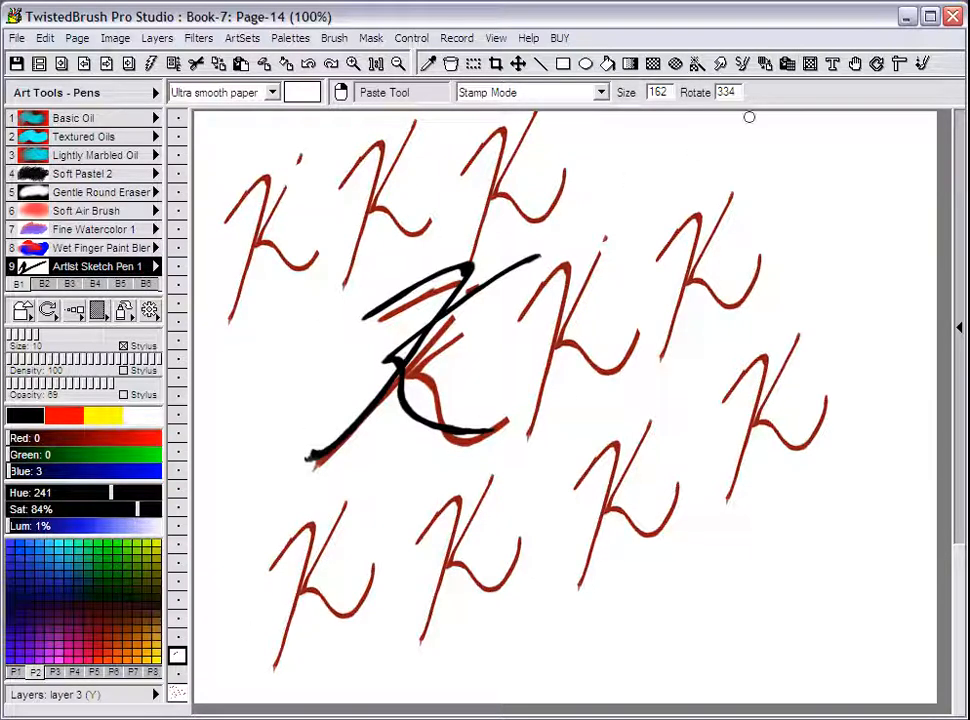
# Copy the black K from layer 3 and stamp two copies to its right in Stamp Mode at size 282.
pyautogui.click(765, 66)
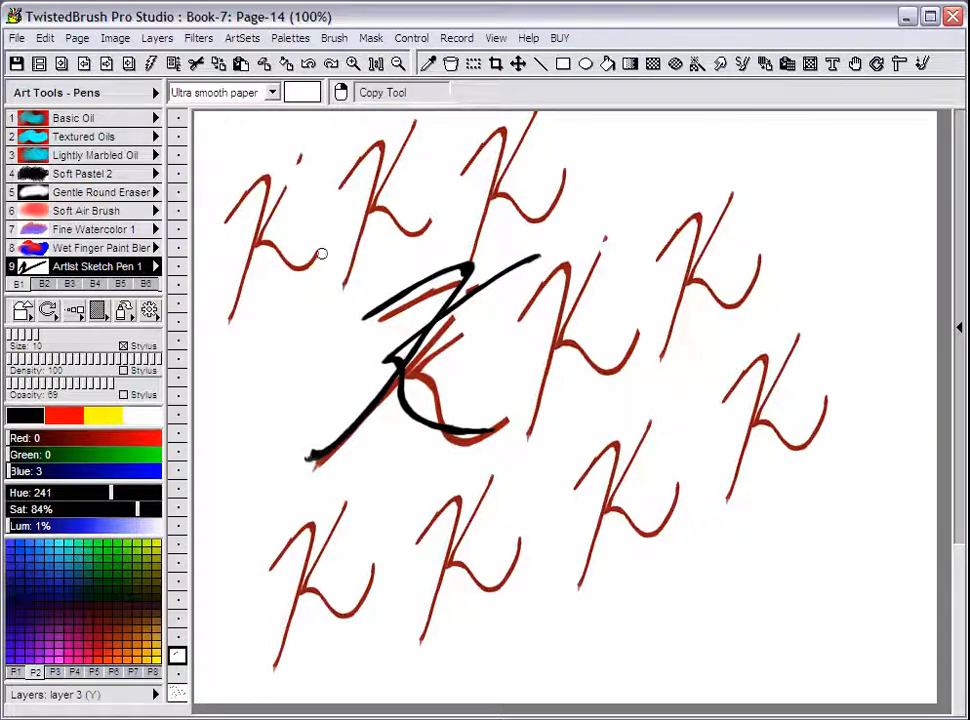
pyautogui.moveTo(287, 247); pyautogui.dragTo(560, 481)
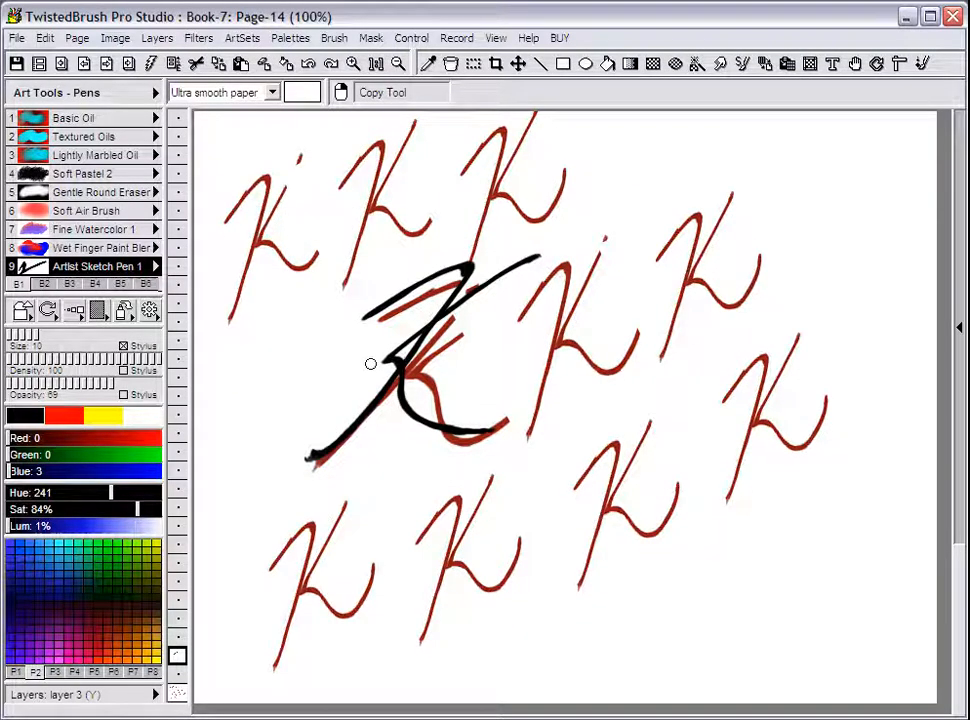
pyautogui.click(787, 68)
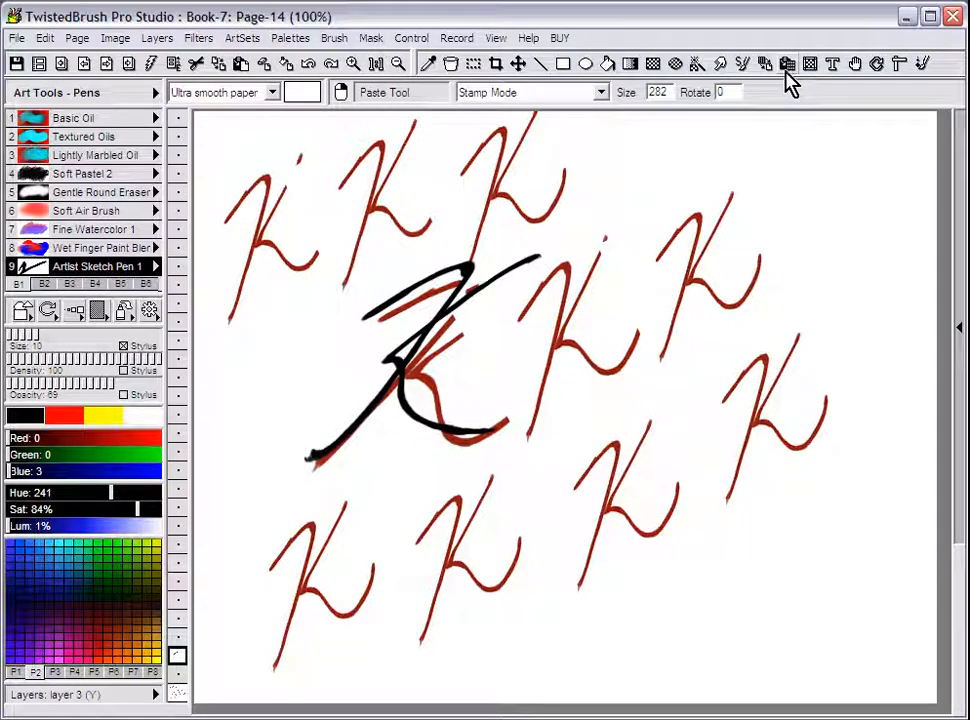
pyautogui.click(602, 93)
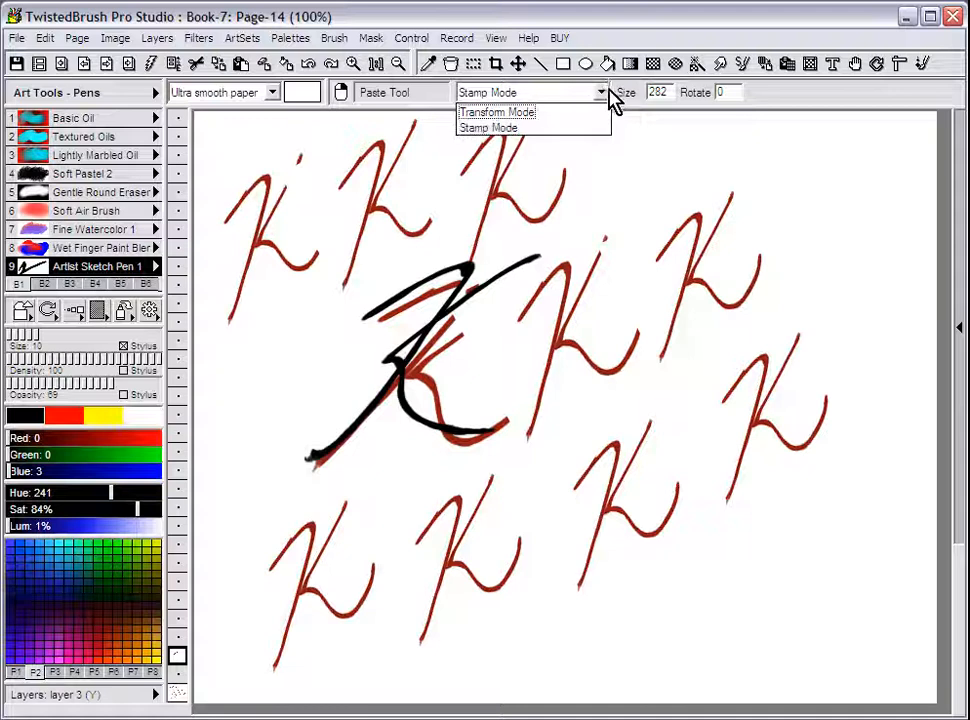
pyautogui.click(620, 105)
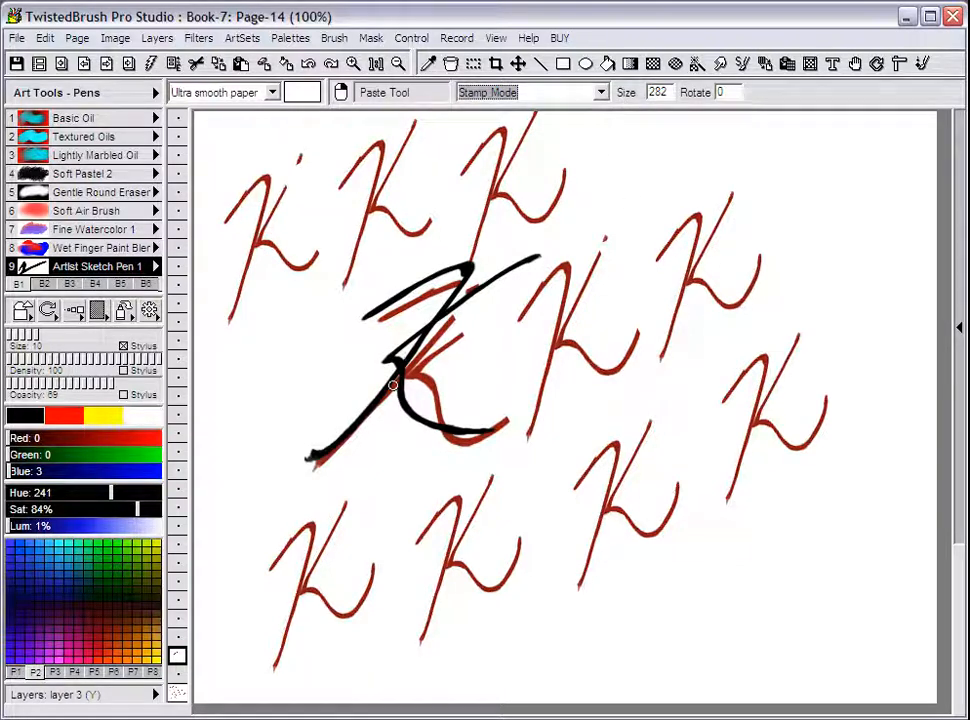
pyautogui.moveTo(675, 294); pyautogui.dragTo(599, 317)
pyautogui.moveTo(702, 345); pyautogui.dragTo(741, 315)
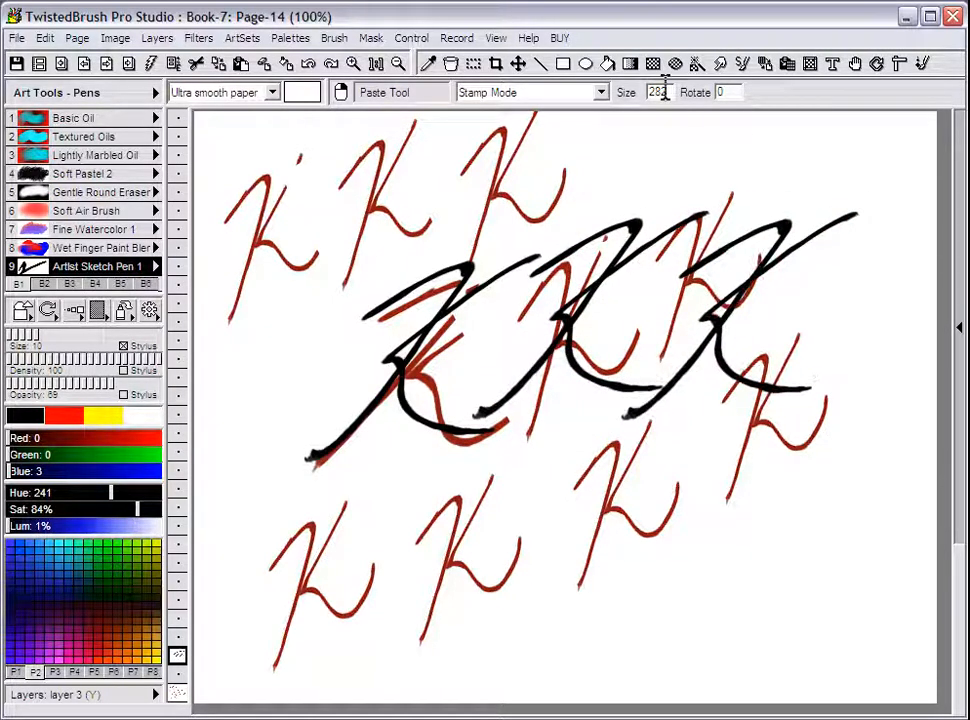
# Paste another black K below the row in Transform Mode, scaled to about size 191 and rotated to about 325.
pyautogui.click(600, 93)
pyautogui.click(560, 112)
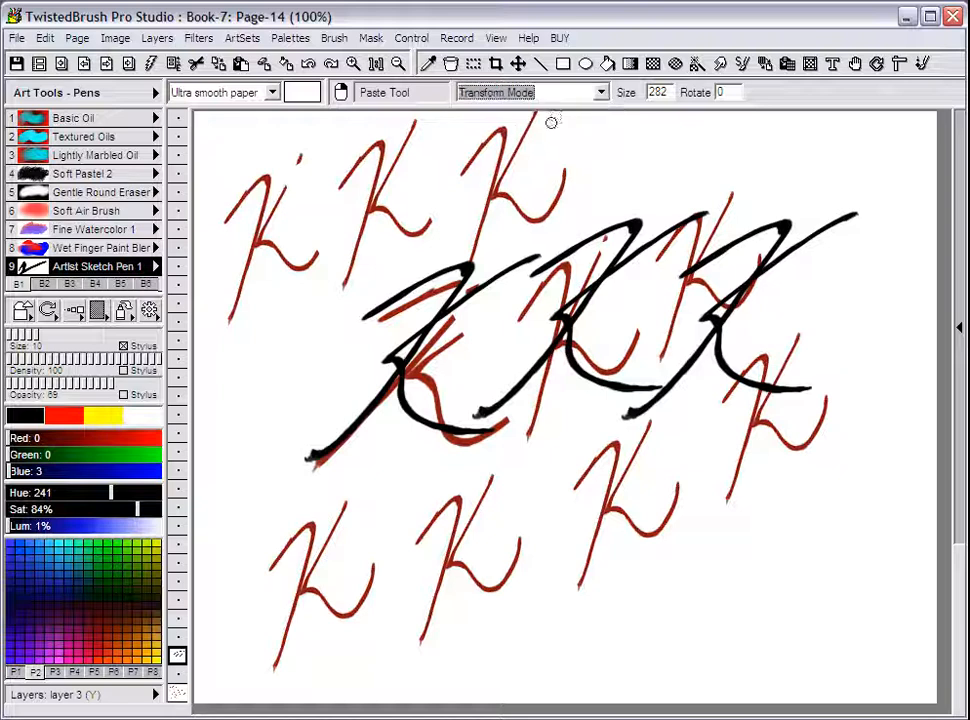
pyautogui.moveTo(543, 495); pyautogui.dragTo(740, 343)
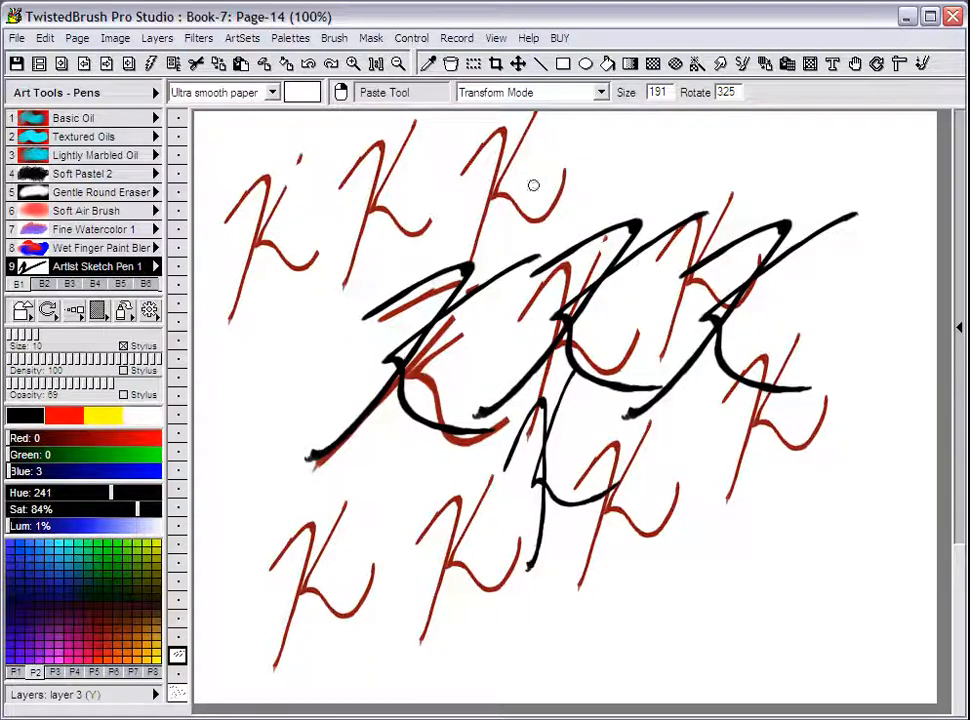
# Make layer 4 the active layer.
pyautogui.click(184, 641)
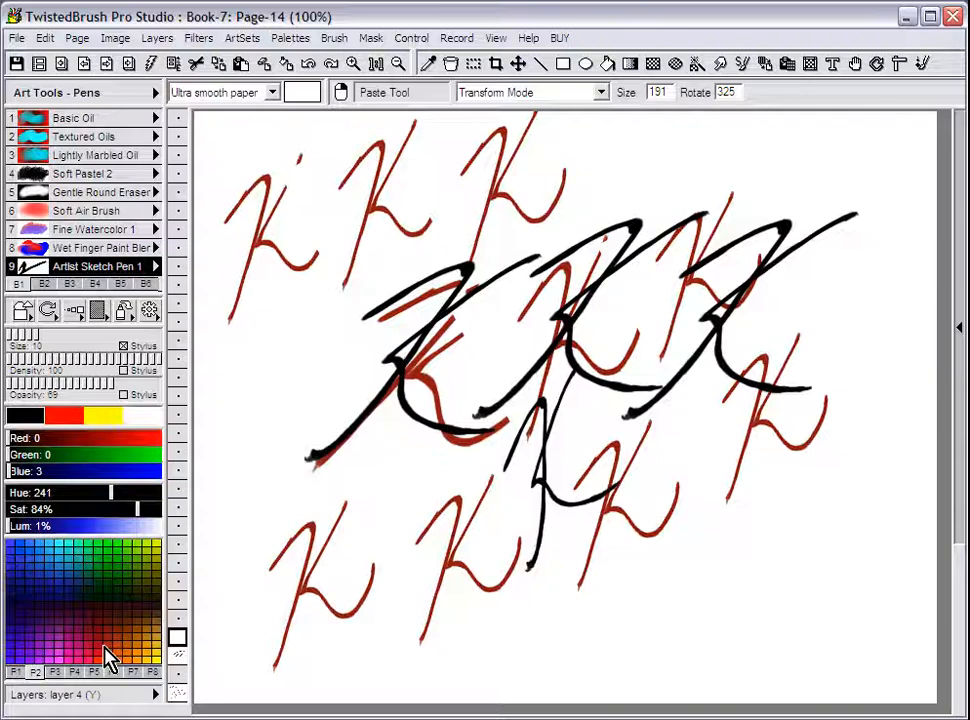
pyautogui.moveTo(155, 572); pyautogui.dragTo(115, 641)
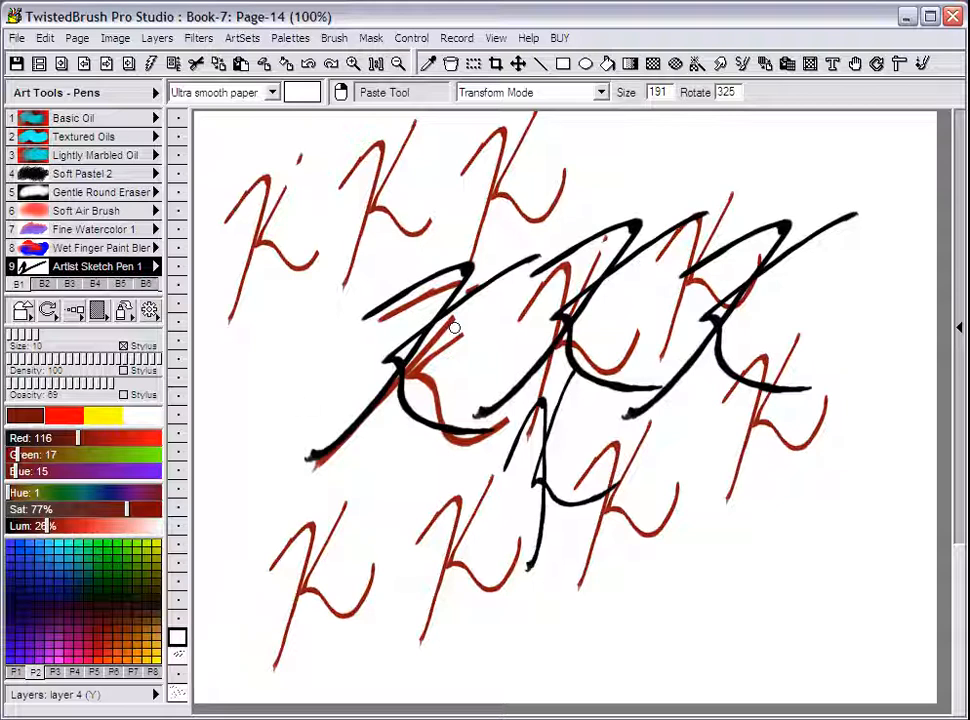
pyautogui.moveTo(578, 246); pyautogui.dragTo(355, 450)
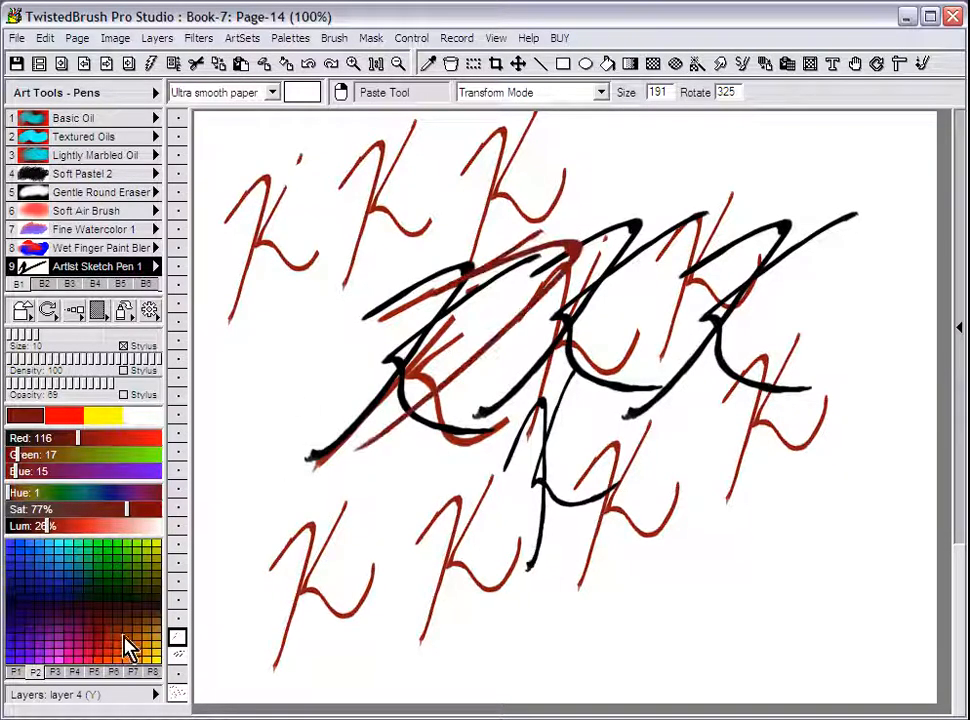
pyautogui.moveTo(138, 527); pyautogui.dragTo(145, 526)
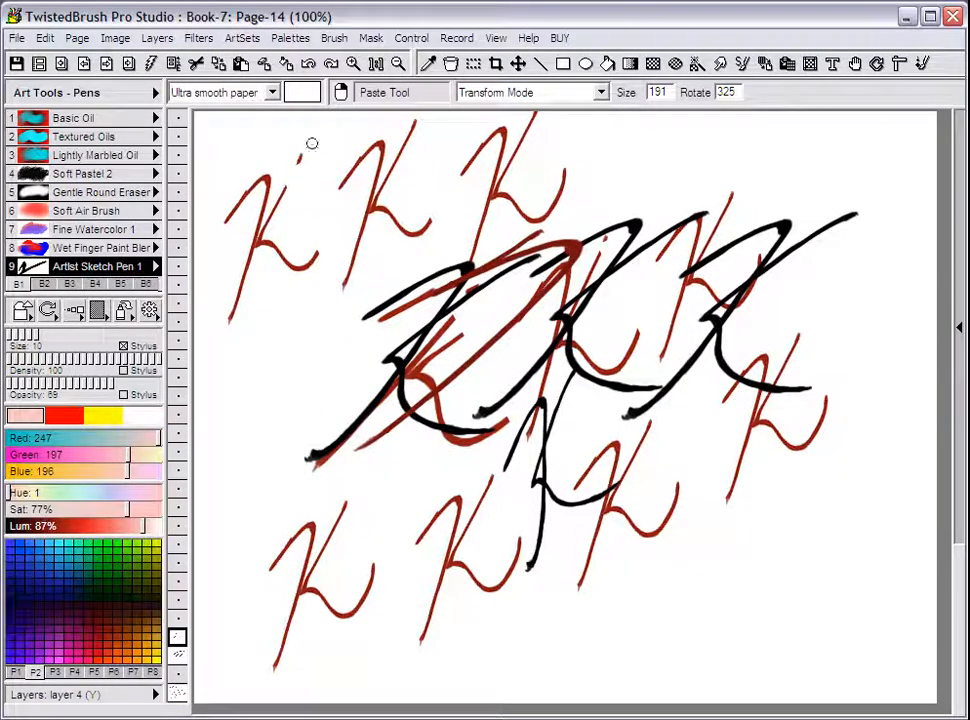
# Draw a bright orange-red letter K on layer 4 over the leftmost black K.
pyautogui.click(101, 659)
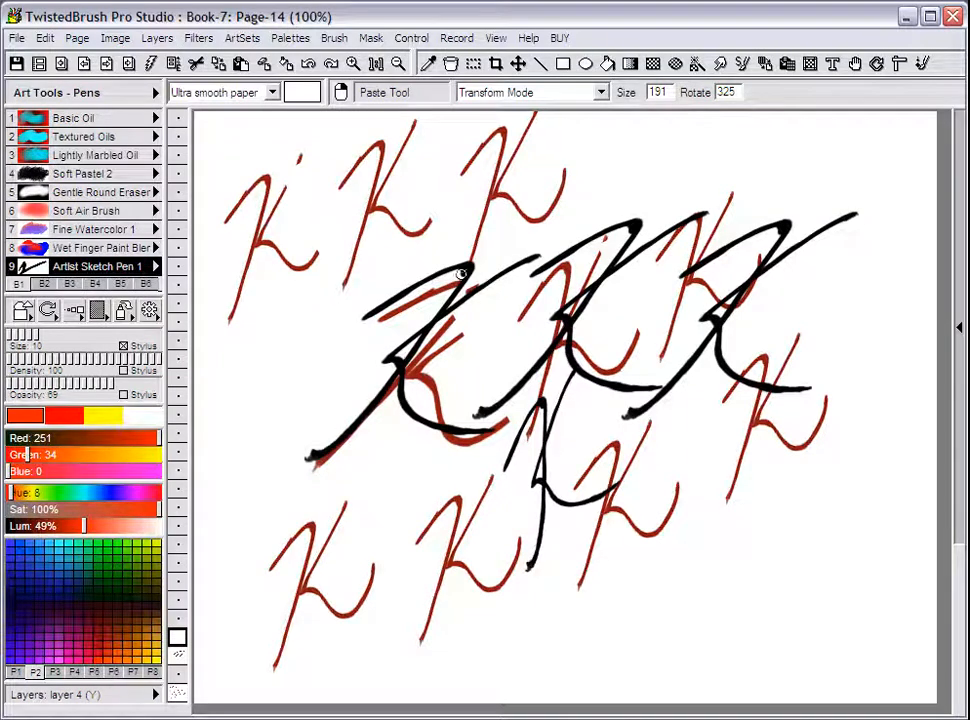
pyautogui.moveTo(505, 251)
pyautogui.mouseDown()
pyautogui.moveTo(472, 279)
pyautogui.moveTo(321, 478)
pyautogui.mouseUp()
pyautogui.moveTo(580, 249)
pyautogui.mouseDown()
pyautogui.moveTo(484, 435)
pyautogui.moveTo(557, 405)
pyautogui.mouseUp()
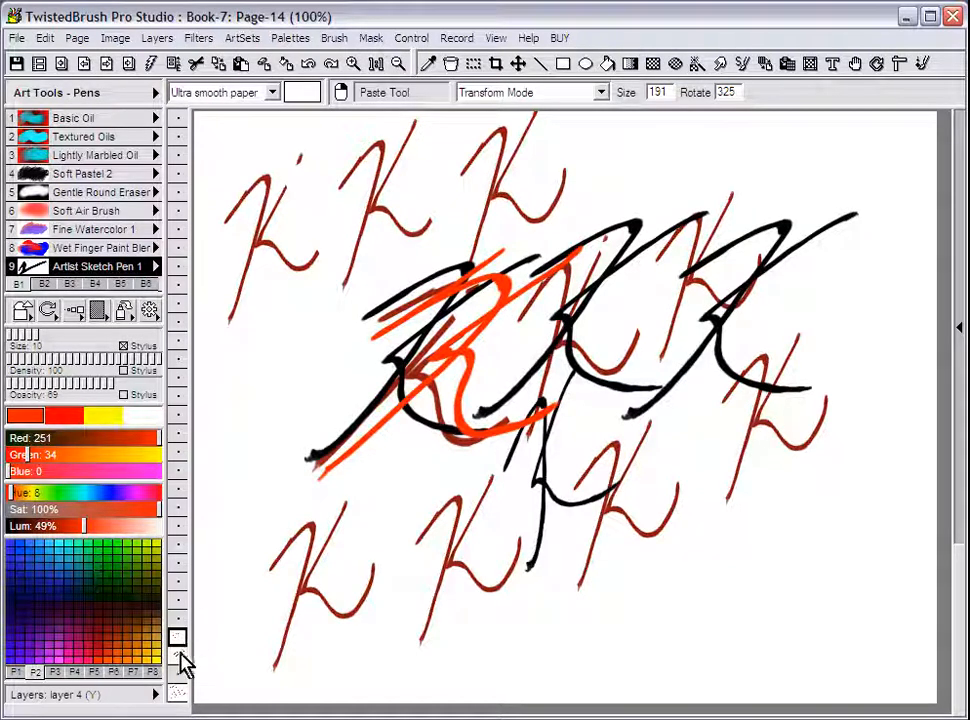
# Hide the background layer and make layer 4 active again.
pyautogui.click(180, 692)
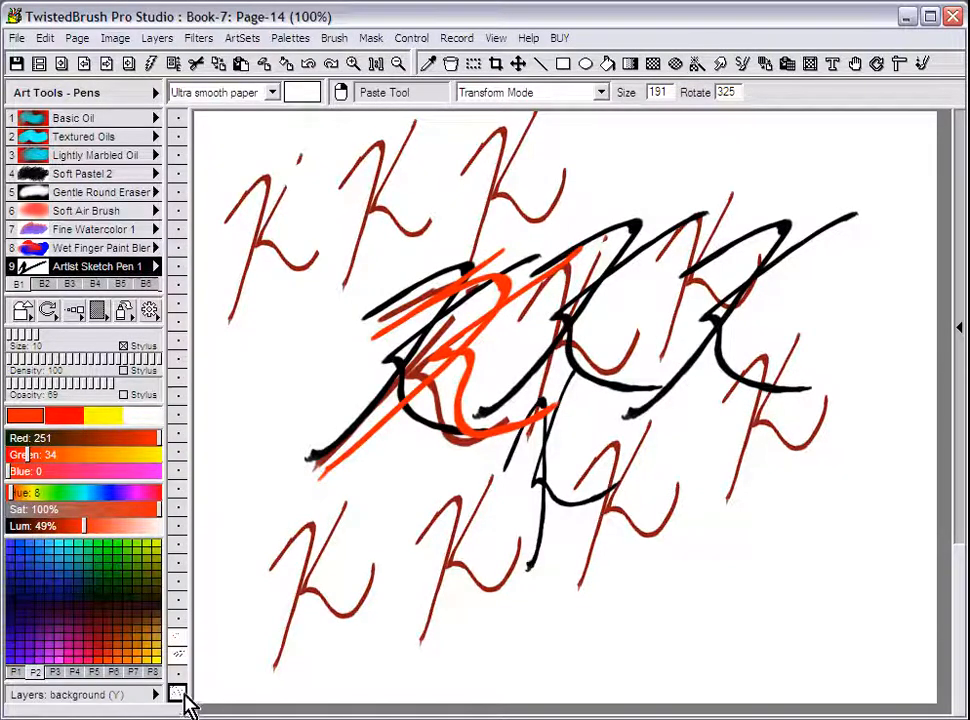
pyautogui.click(179, 694)
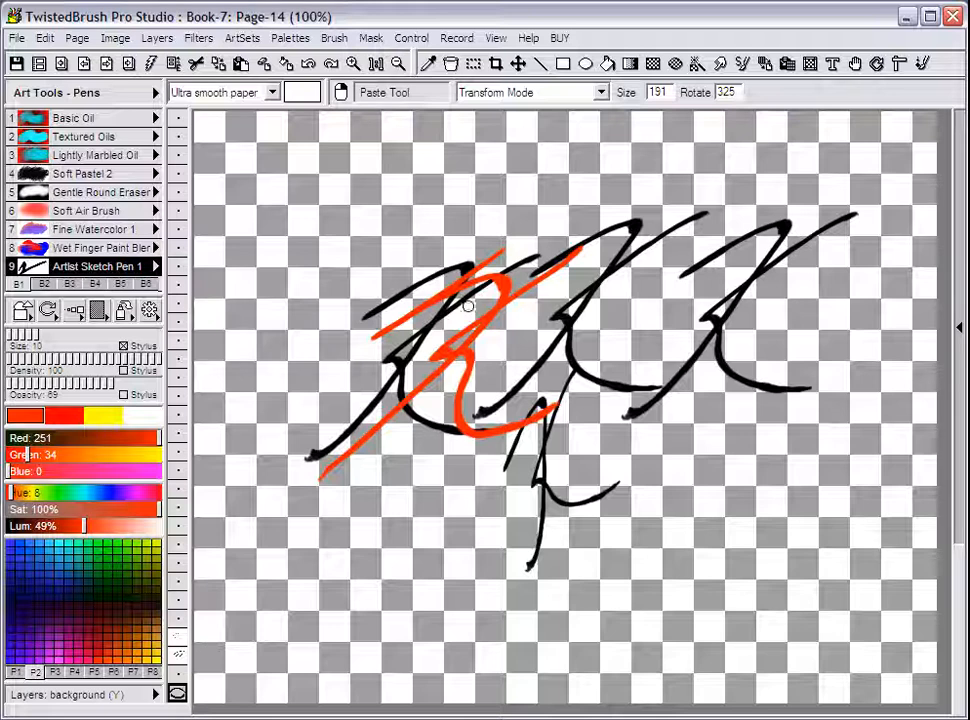
pyautogui.click(180, 642)
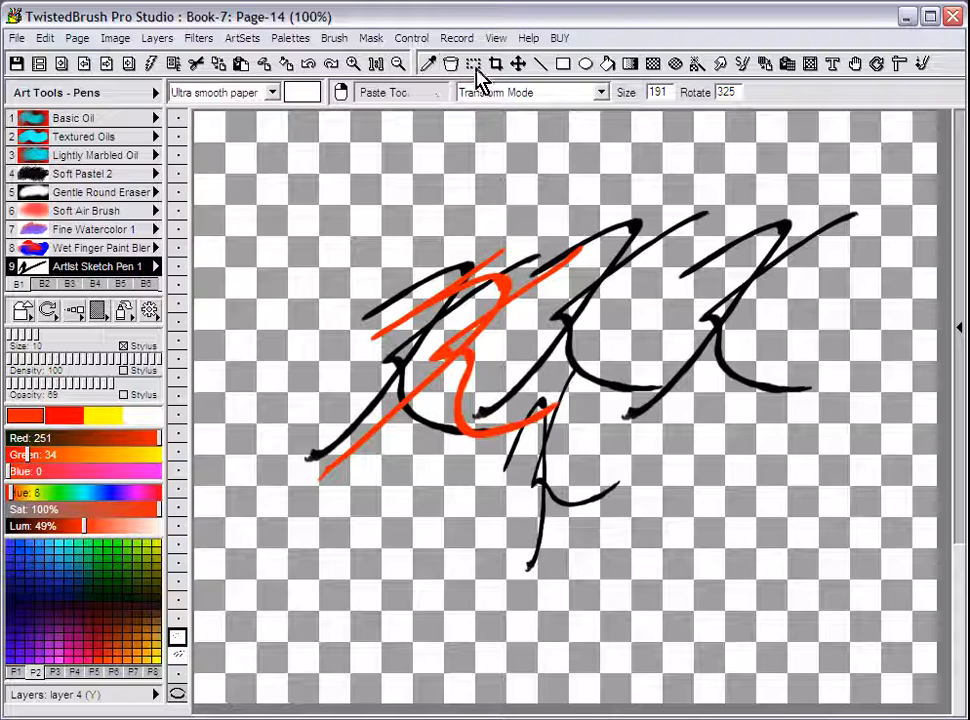
# Select a rectangle around the overlapping orange and black K letters and copy the merged content of the visible layers.
pyautogui.click(473, 64)
pyautogui.moveTo(338, 199); pyautogui.dragTo(605, 497)
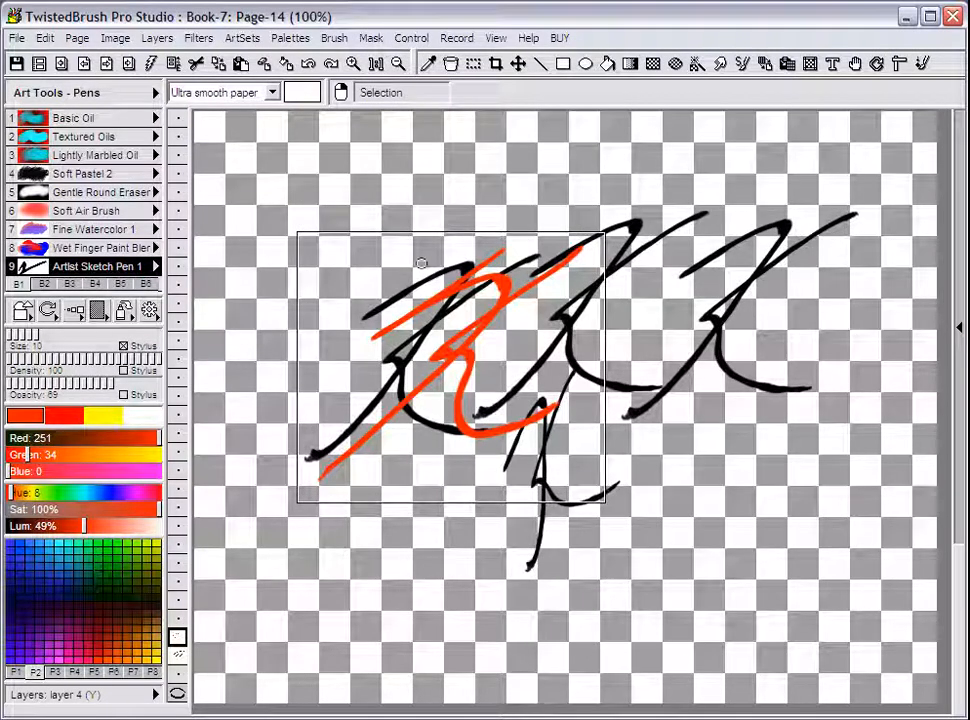
pyautogui.rightClick(501, 339)
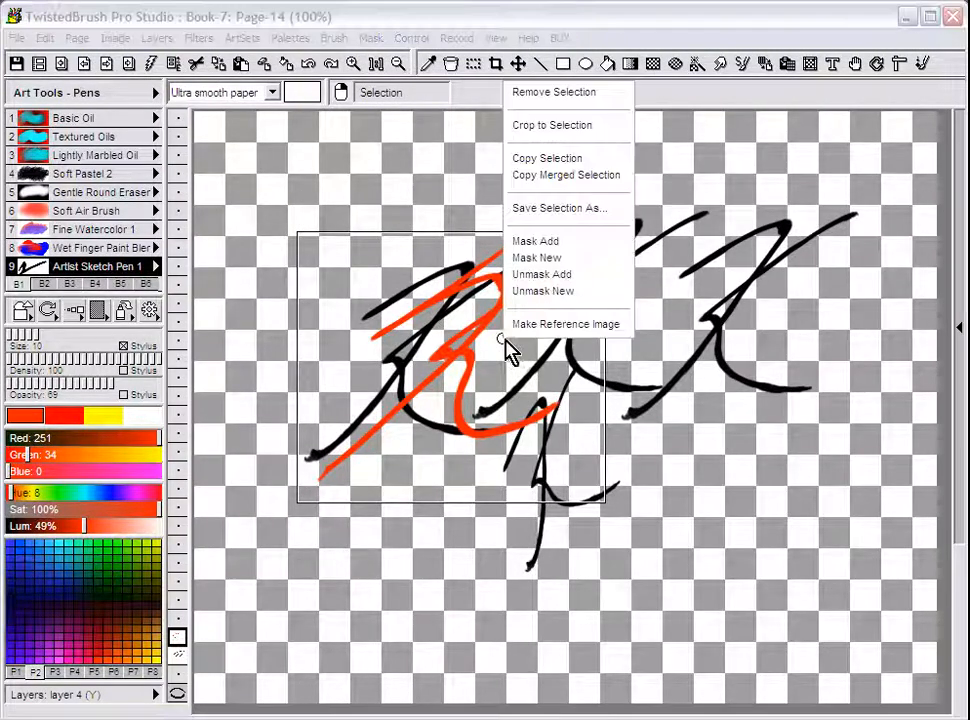
pyautogui.click(590, 180)
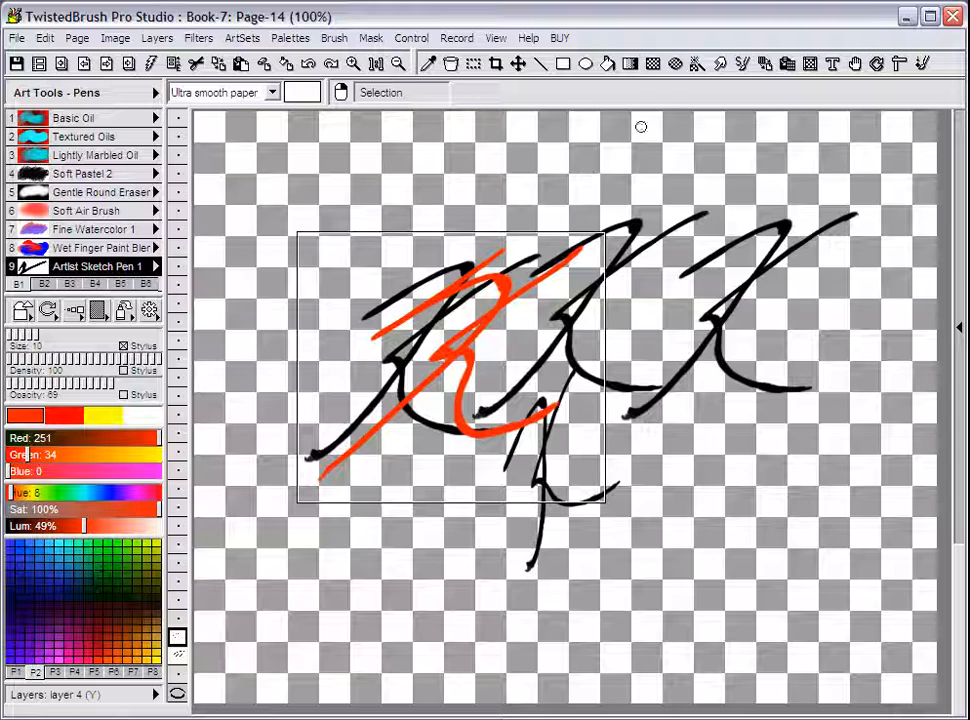
# Paste two transformed copies of the merged letters on layer 4, about size 235 rotated to 333 and size 185 rotated to 328.
pyautogui.click(787, 67)
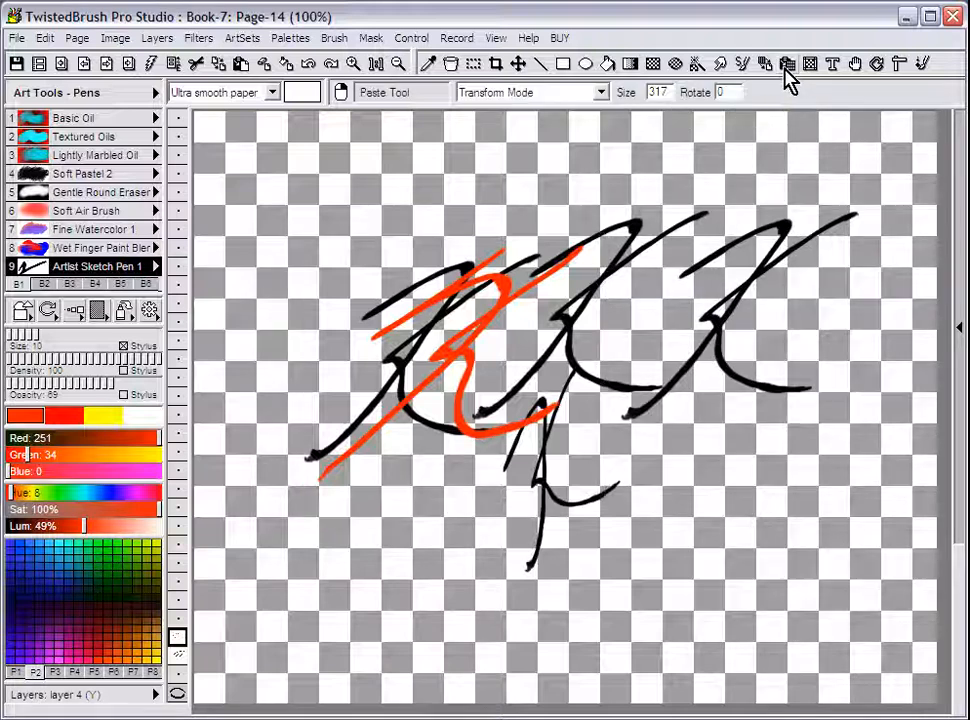
pyautogui.moveTo(627, 453)
pyautogui.mouseDown()
pyautogui.moveTo(777, 539)
pyautogui.moveTo(875, 370)
pyautogui.moveTo(831, 316)
pyautogui.moveTo(867, 339)
pyautogui.moveTo(855, 359)
pyautogui.moveTo(909, 329)
pyautogui.moveTo(890, 266)
pyautogui.mouseUp()
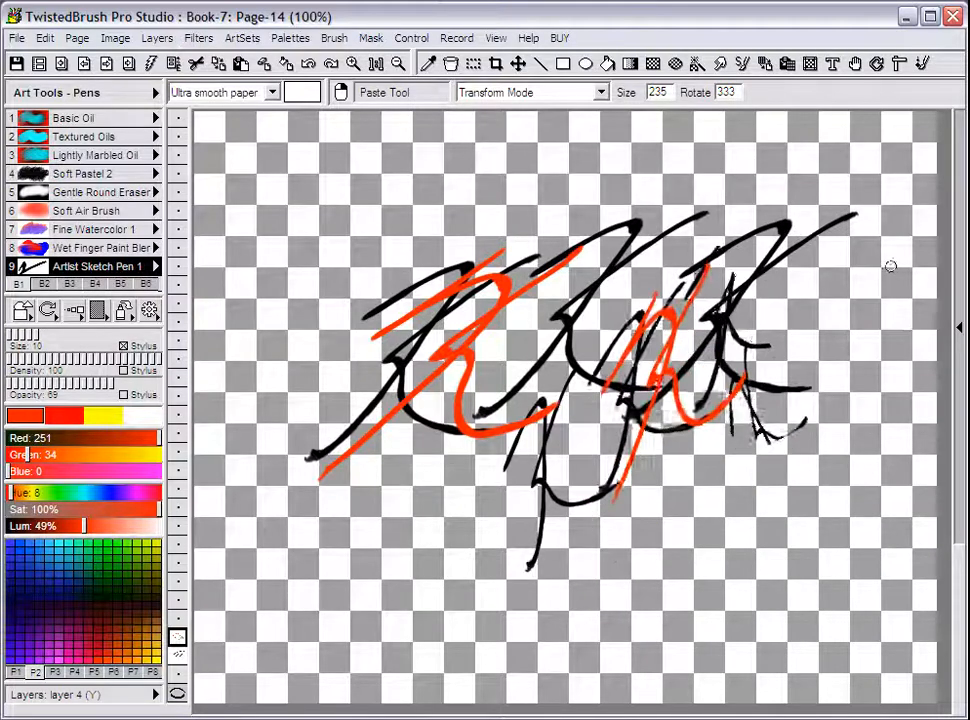
pyautogui.moveTo(349, 204)
pyautogui.mouseDown()
pyautogui.moveTo(368, 286)
pyautogui.moveTo(530, 189)
pyautogui.moveTo(502, 109)
pyautogui.moveTo(520, 112)
pyautogui.mouseUp()
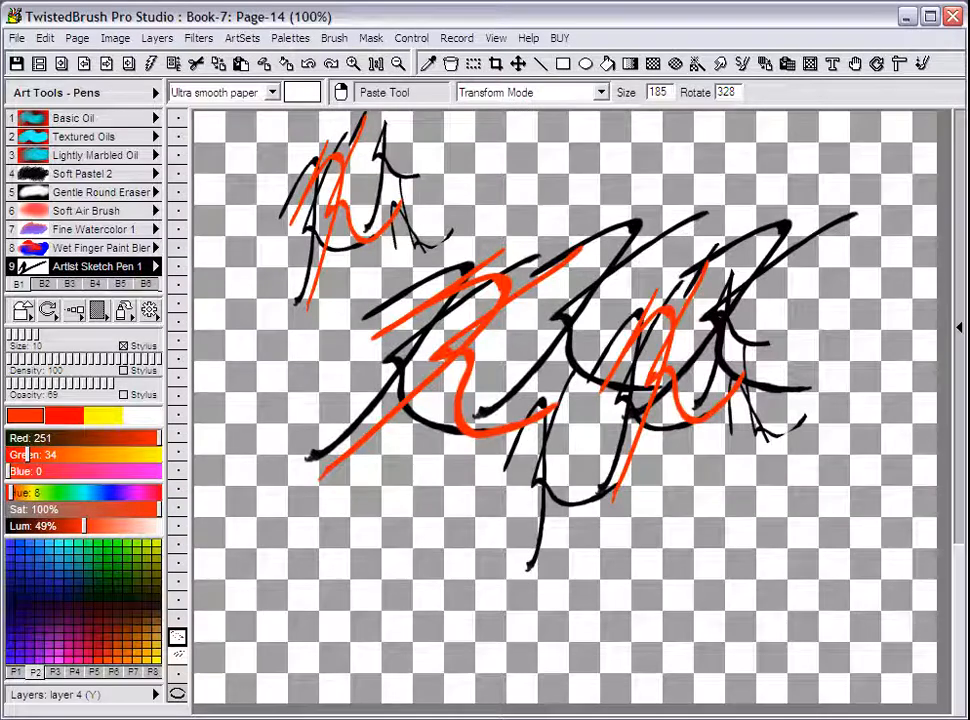